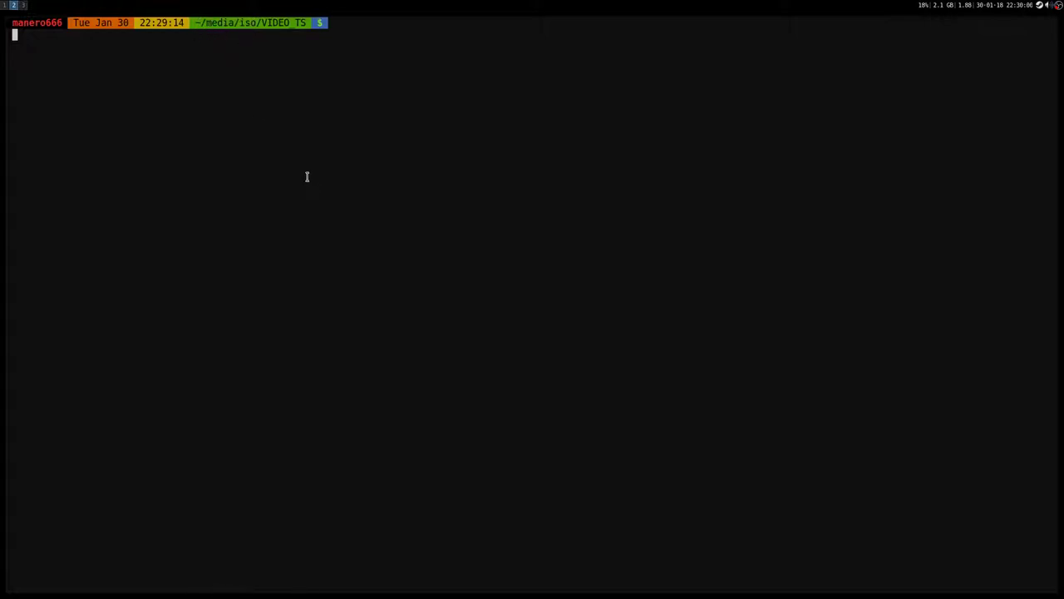
Move up one directory from VIDEO_TS to ~/media/iso and list its contents.
{"action": "type", "text": "cd ../"}
{"action": "key", "text": "Return"}
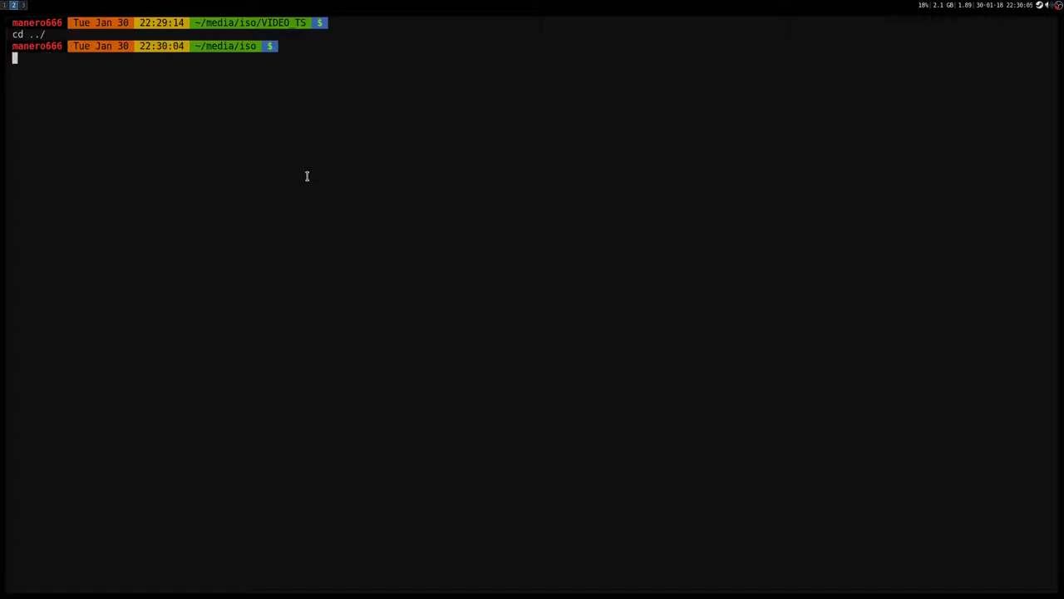
{"action": "type", "text": "ls"}
{"action": "key", "text": "Return"}
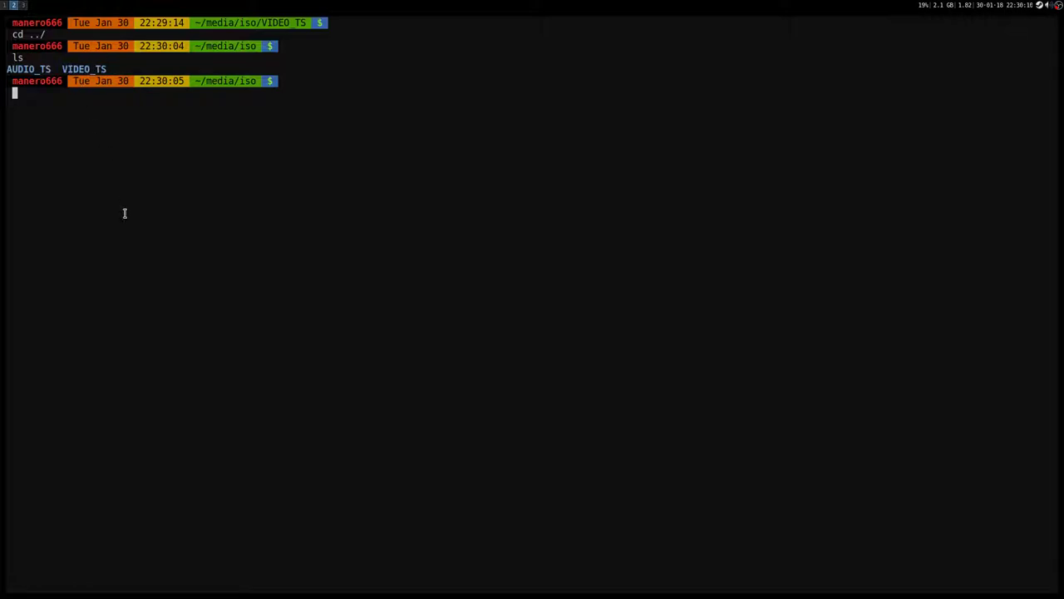
Start the ranger file manager in ~/media/iso and enter the VIDEO_TS folder.
{"action": "type", "text": "ranger"}
{"action": "key", "text": "Return"}
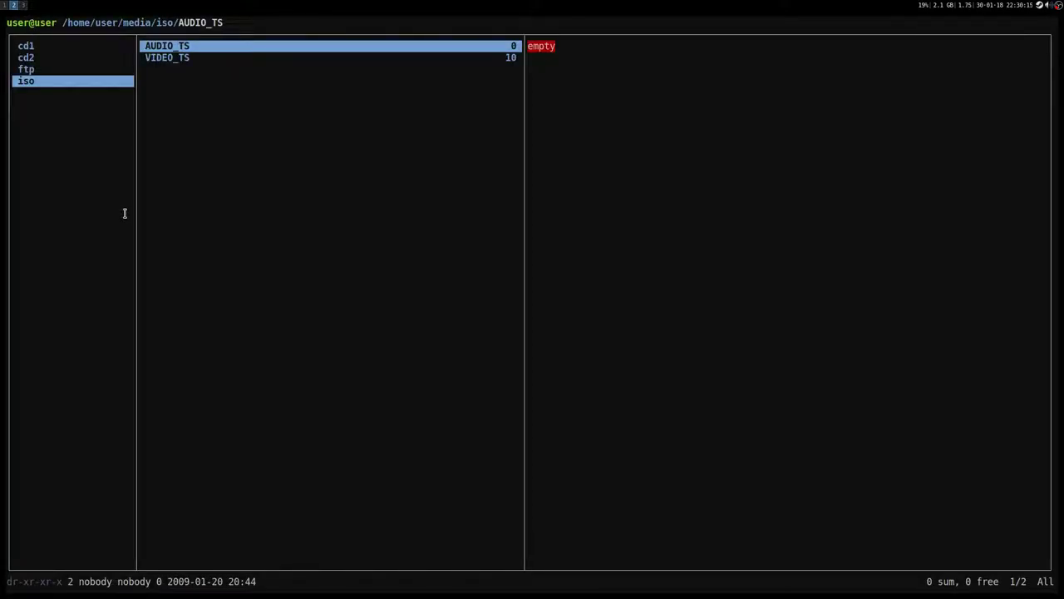
{"action": "key", "text": "j"}
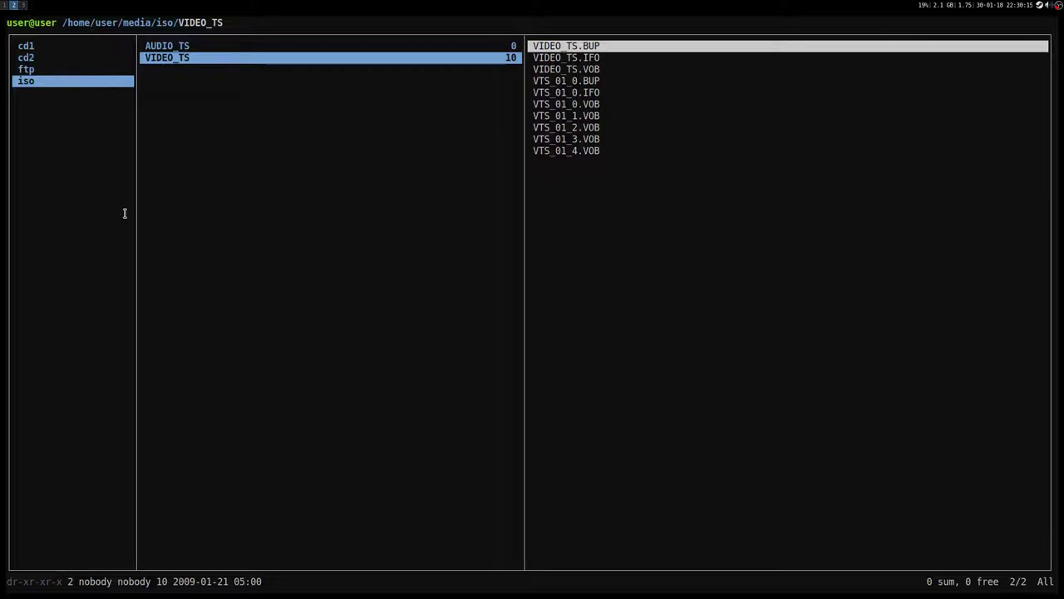
{"action": "key", "text": "l"}
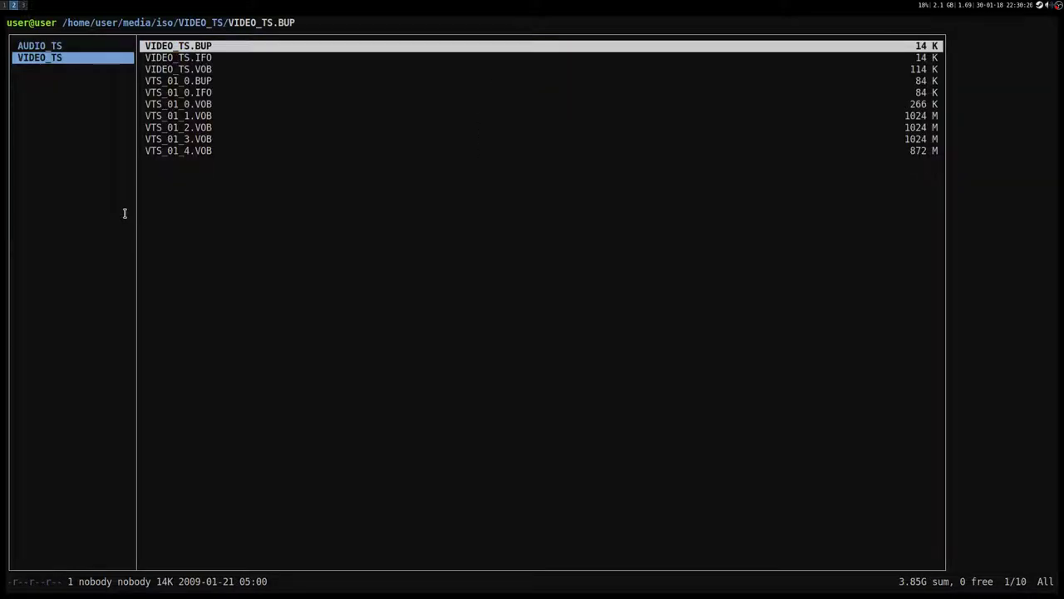
Examine the files in VIDEO_TS, comparing the sizes and media details of VTS_01_0.VOB and VTS_01_1.VOB.
{"action": "key", "text": "j"}
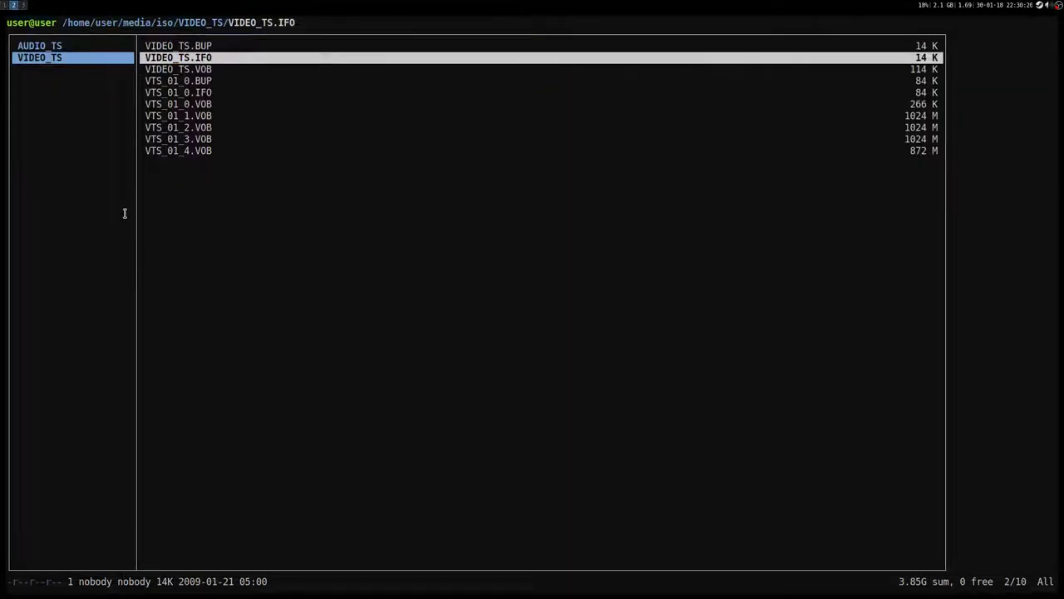
{"action": "key", "text": "j"}
{"action": "key", "text": "j"}
{"action": "key", "text": "j"}
{"action": "key", "text": "j"}
{"action": "key", "text": "j"}
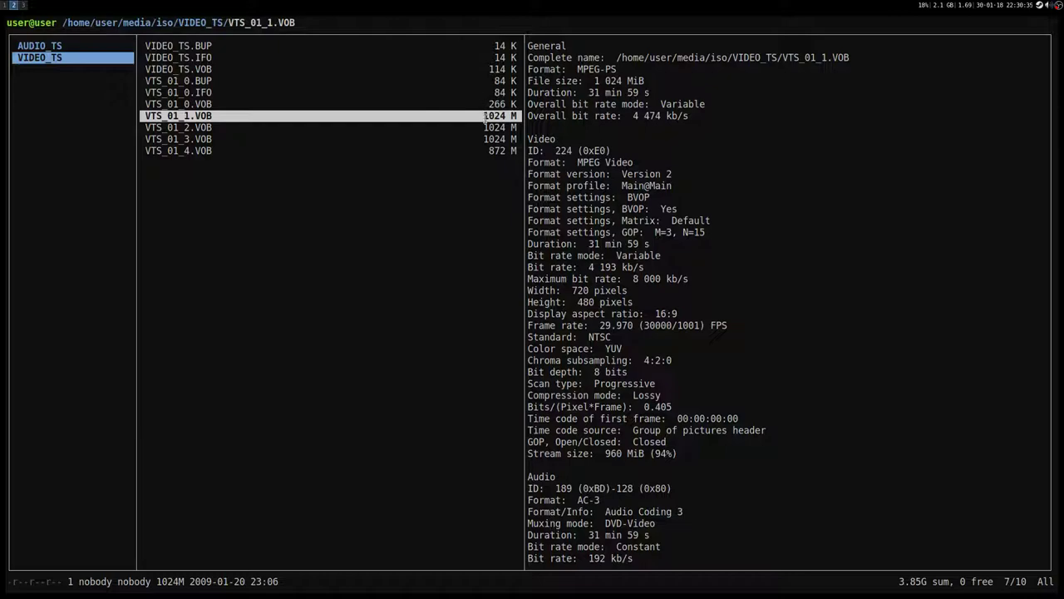
{"action": "key", "text": "Up"}
{"action": "key", "text": "Up"}
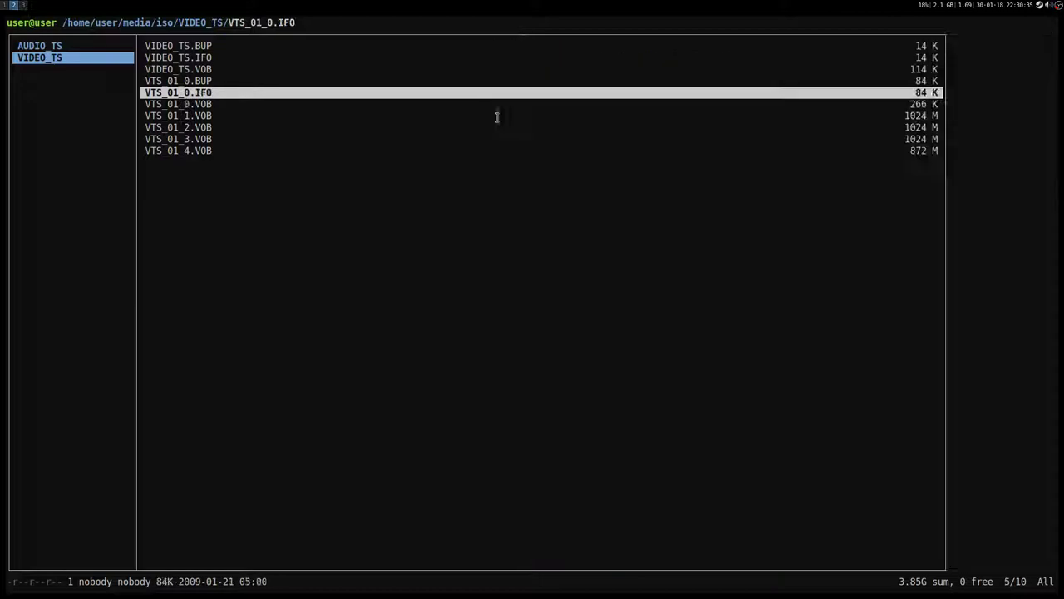
{"action": "left_click", "coordinate": [919, 121]}
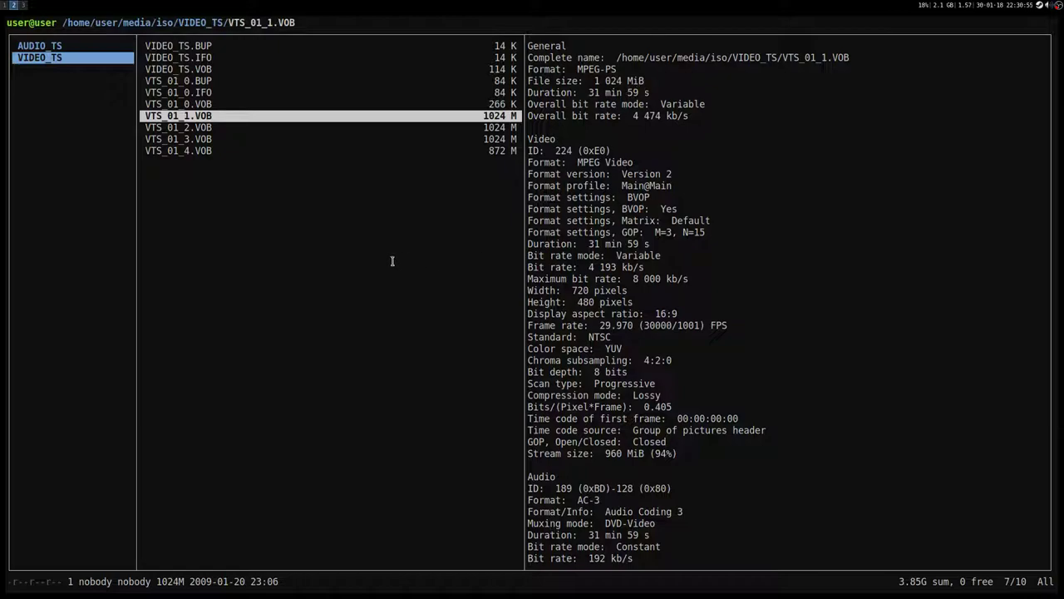
{"action": "key", "text": "Up"}
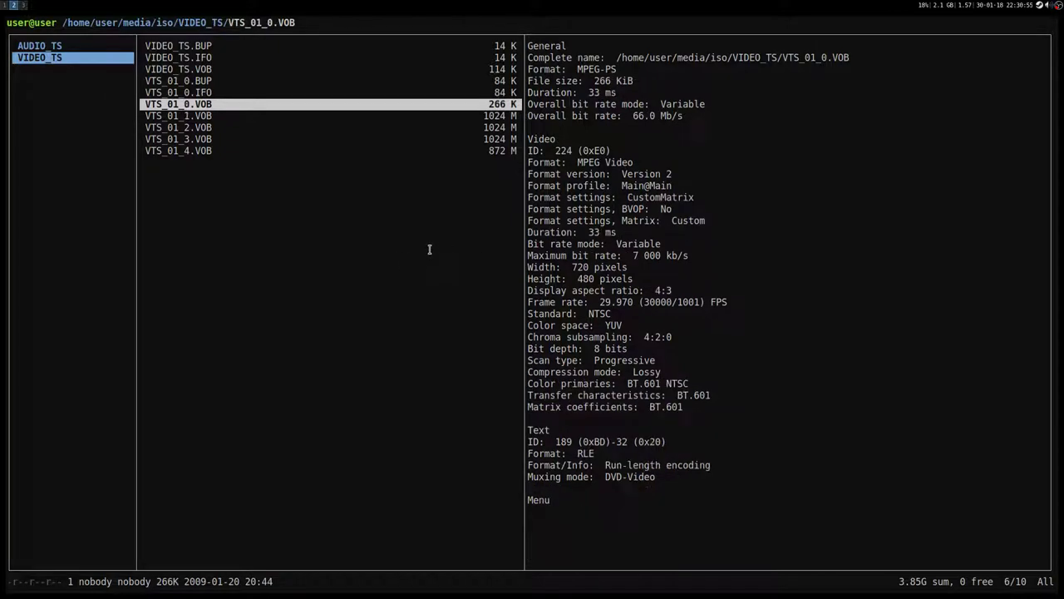
{"action": "key", "text": "Down"}
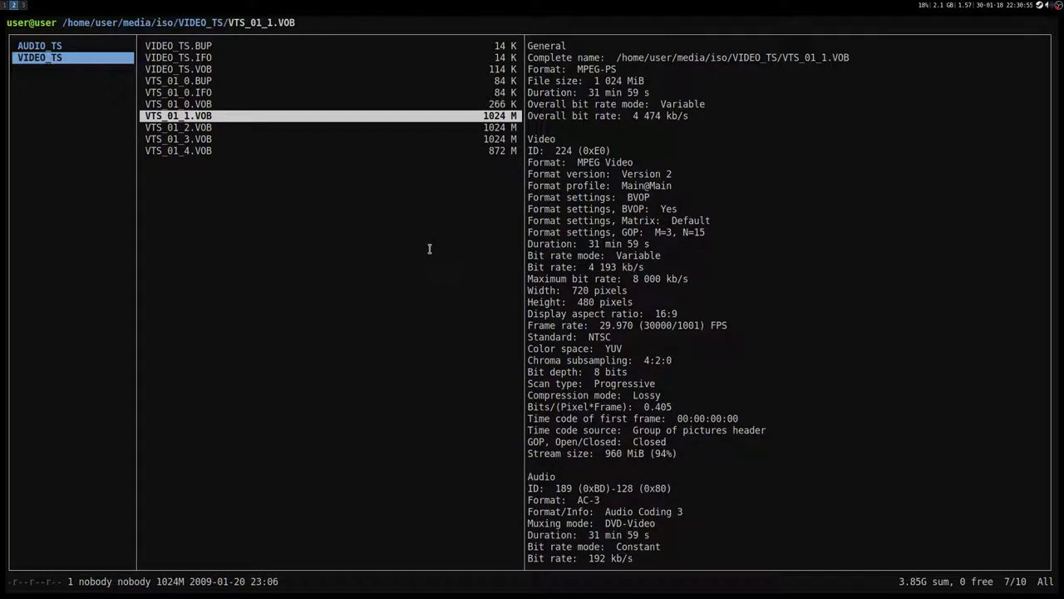
Play VTS_01_1.VOB, seek ahead to about 00:16:19, and close the player.
{"action": "key", "text": "Return"}
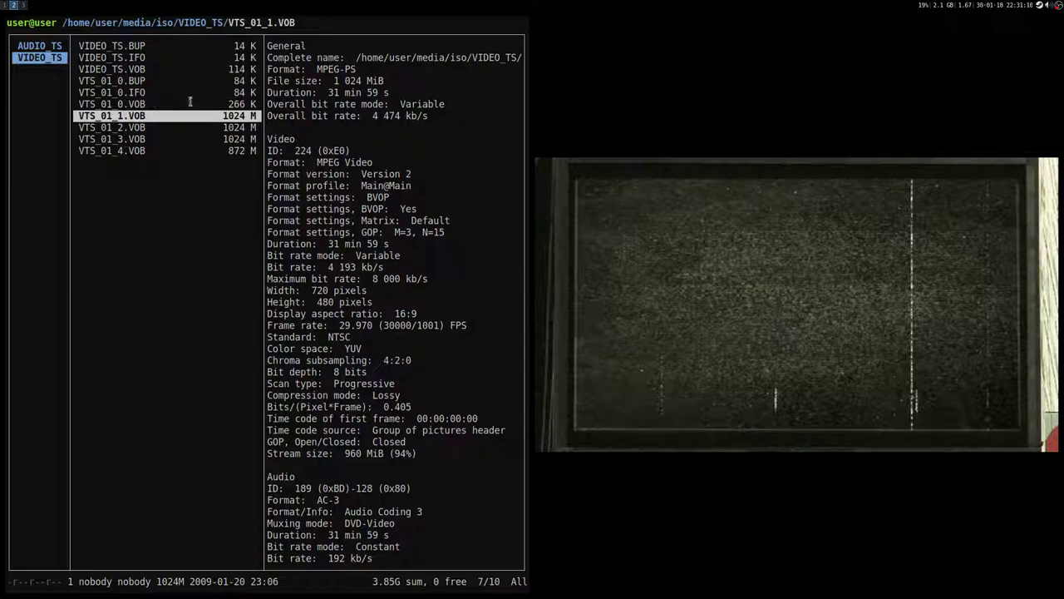
{"action": "mouse_move", "coordinate": [709, 328]}
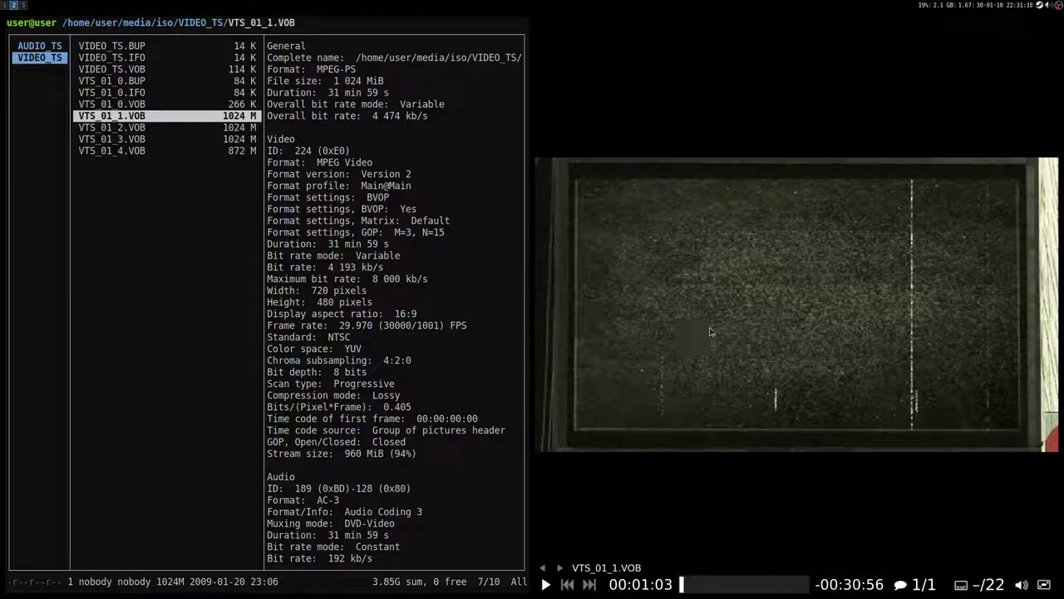
{"action": "left_click", "coordinate": [695, 585]}
{"action": "left_click", "coordinate": [729, 585]}
{"action": "left_click", "coordinate": [746, 584]}
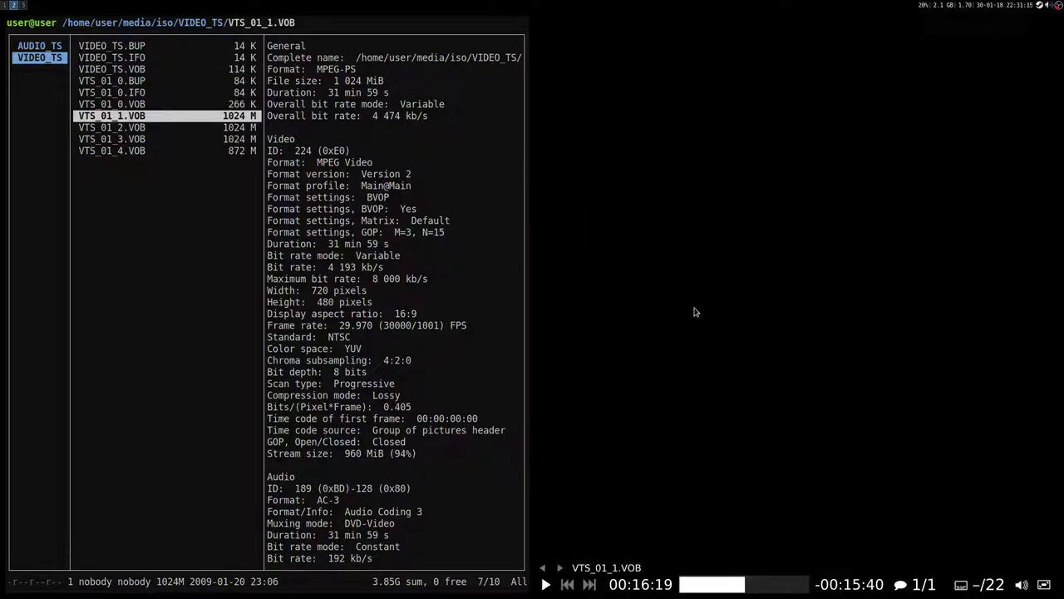
{"action": "key", "text": "q"}
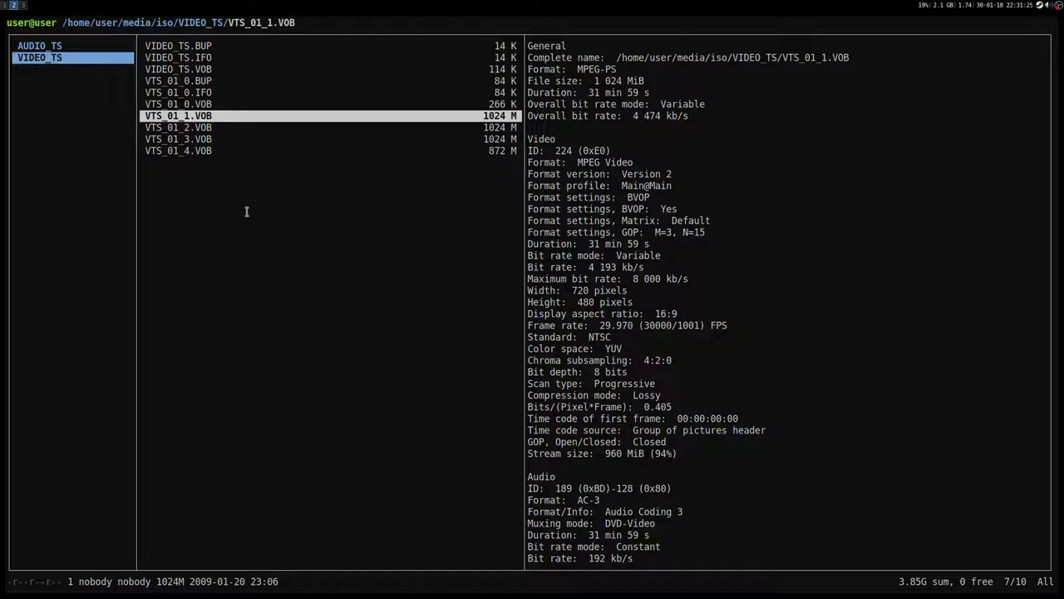
Exit ranger to a cleared terminal and play the whole mounted DVD with mpv ~/media/iso/.
{"action": "key", "text": "q"}
{"action": "key", "text": "ctrl+l"}
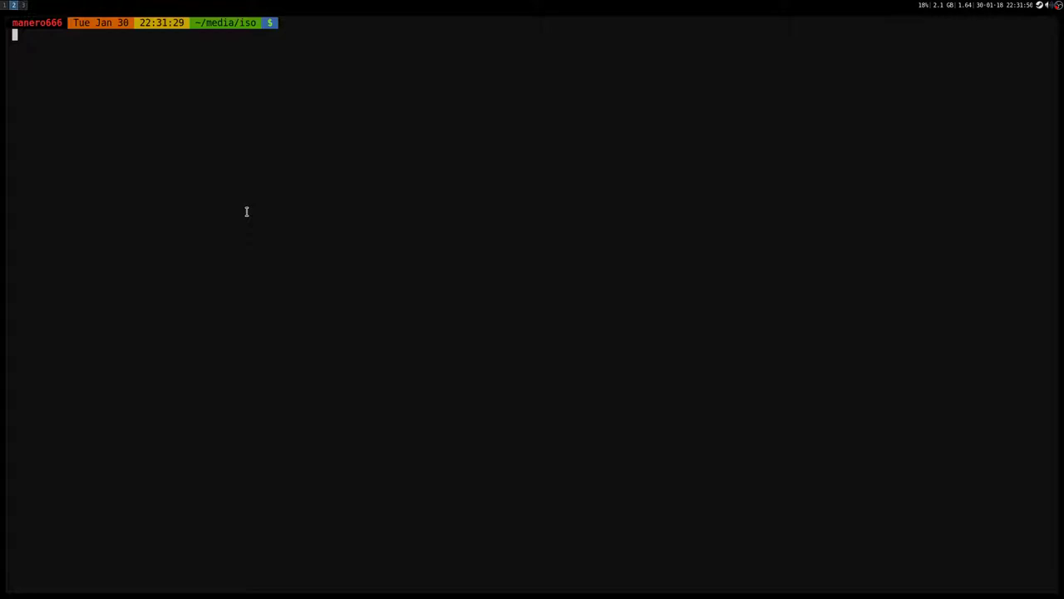
{"action": "type", "text": "mpv ~/"}
{"action": "type", "text": "media/iso/"}
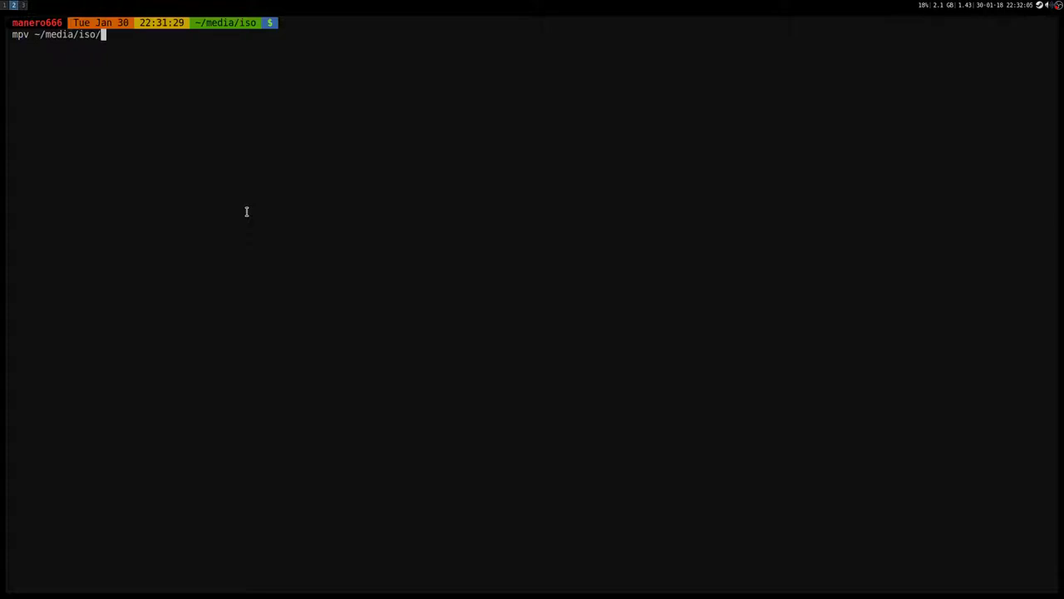
{"action": "key", "text": "Return"}
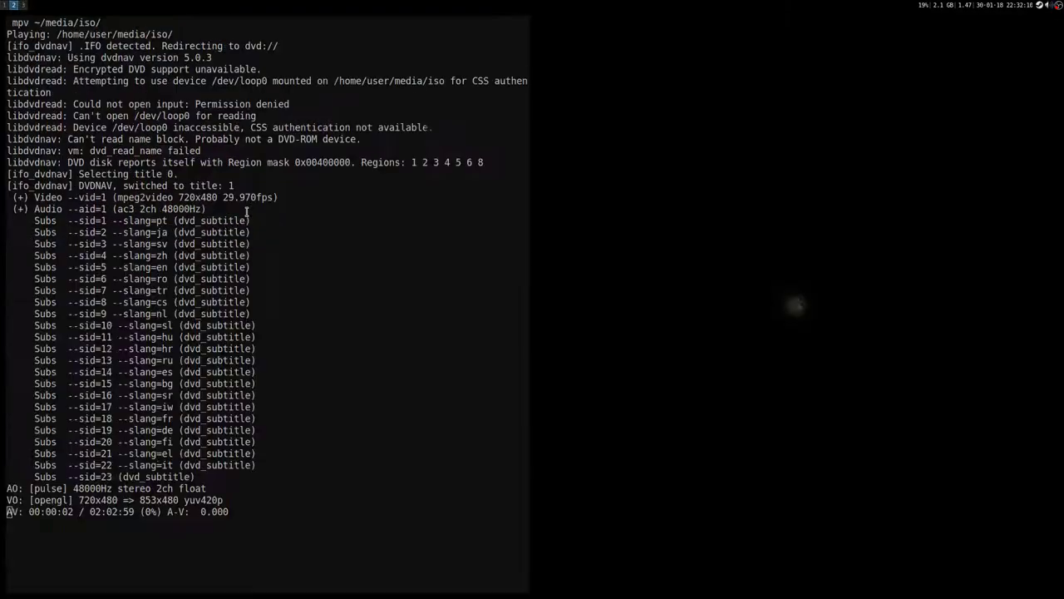
Skip forward through the movie's opening in small increments and seek ahead to about 00:25:51.
{"action": "key", "text": "Right"}
{"action": "key", "text": "Right"}
{"action": "key", "text": "Right"}
{"action": "key", "text": "Right"}
{"action": "key", "text": "Right"}
{"action": "key", "text": "Right"}
{"action": "key", "text": "Right"}
{"action": "key", "text": "Right"}
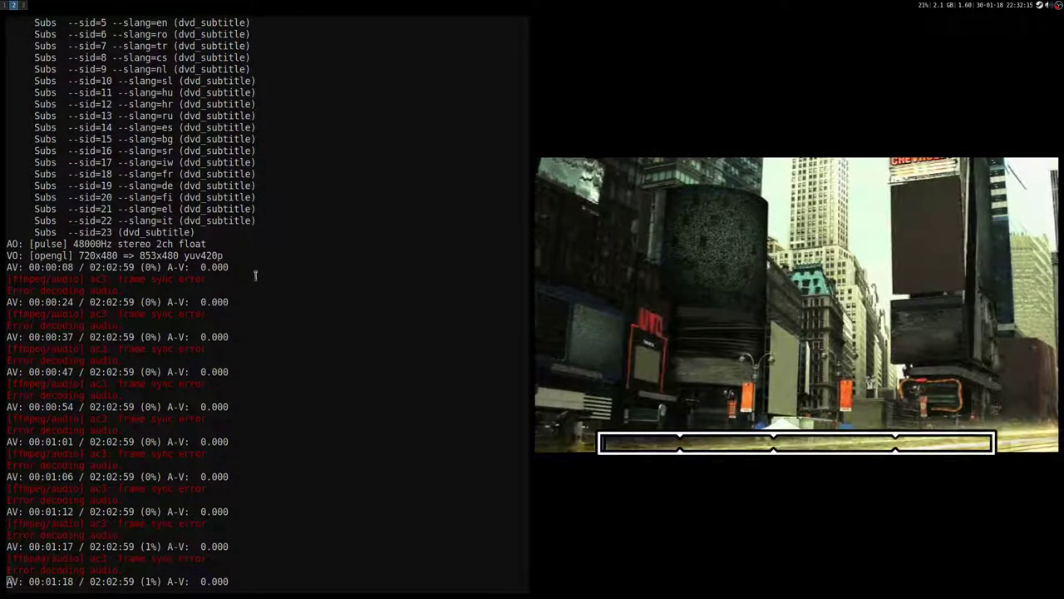
{"action": "mouse_move", "coordinate": [707, 582]}
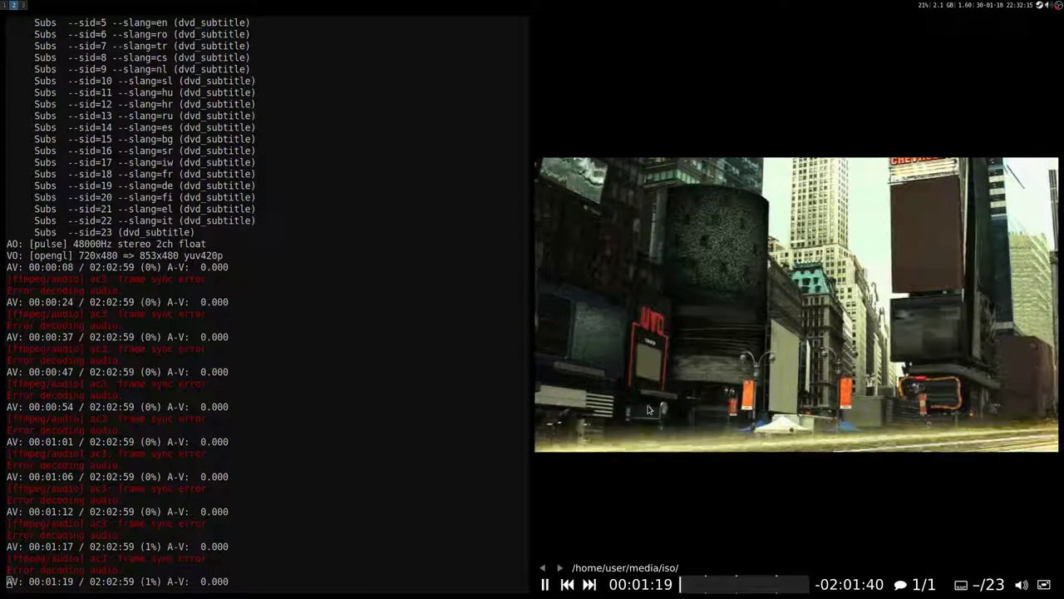
{"action": "left_click", "coordinate": [707, 586]}
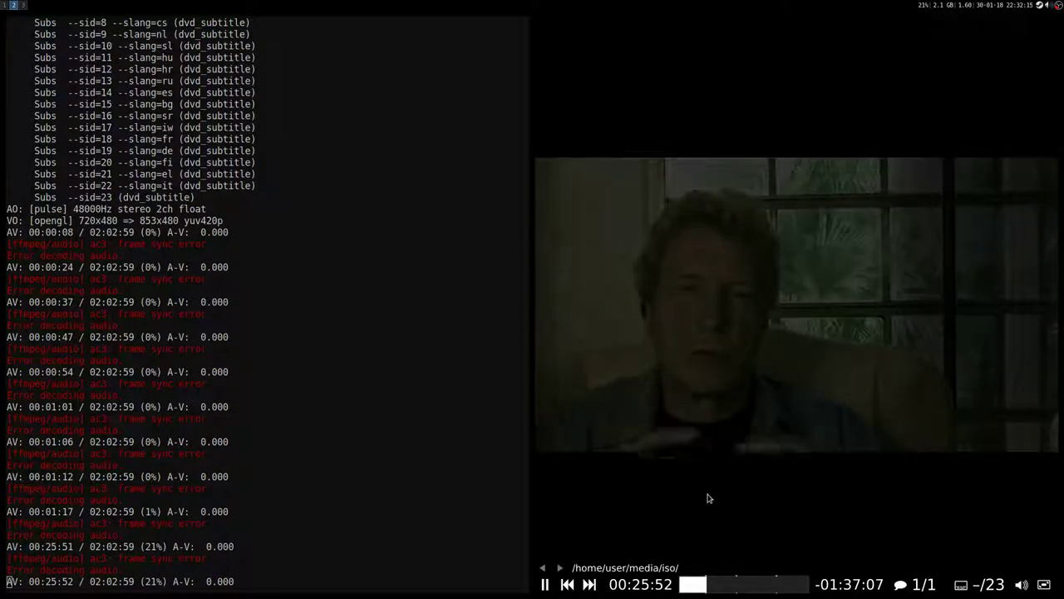
Step through the movie's chapters as far as chapter 4 and return to chapter 2.
{"action": "key", "text": "Page_Down"}
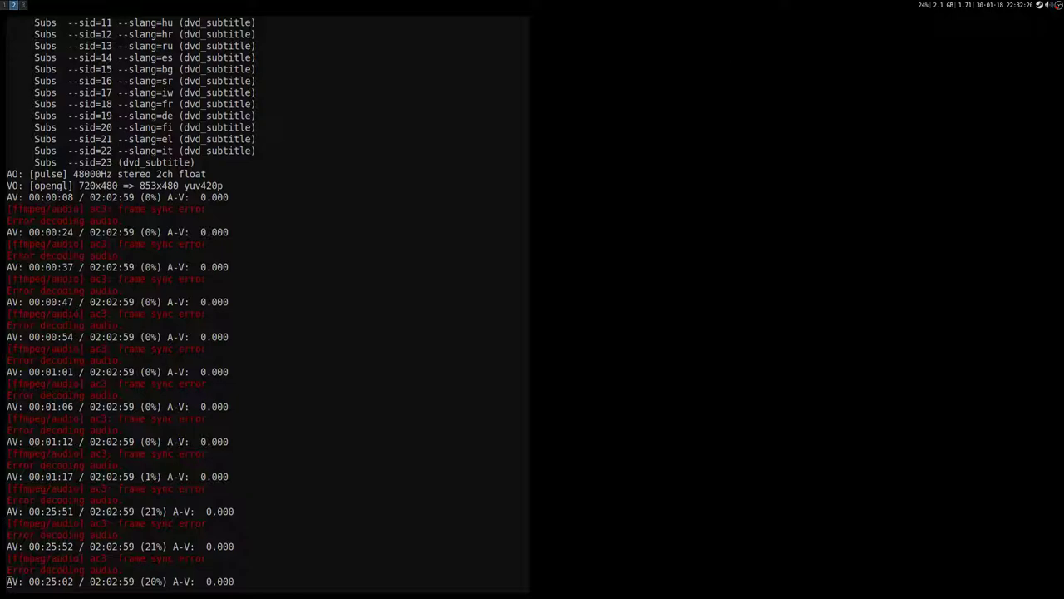
{"action": "key", "text": "Page_Up"}
{"action": "key", "text": "Page_Up"}
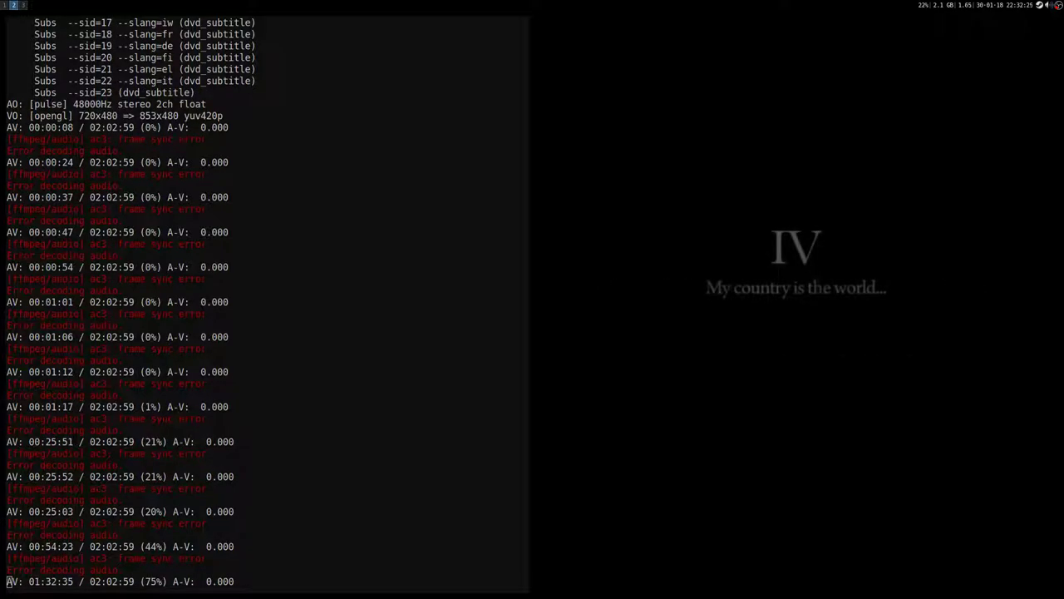
{"action": "key", "text": "Page_Down"}
{"action": "key", "text": "Page_Down"}
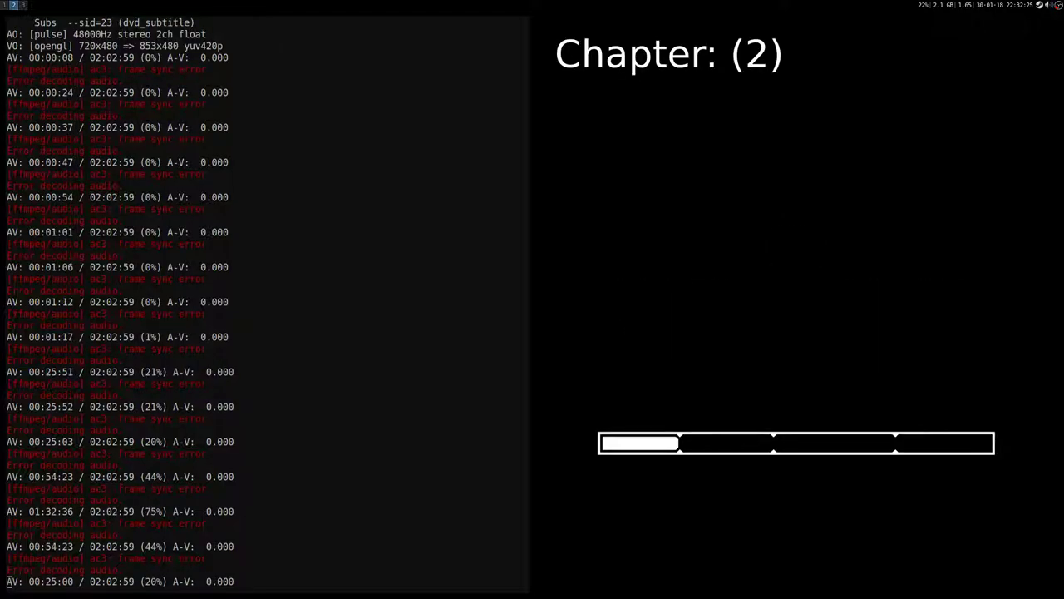
Skip forward in small increments within chapter 2 to about 00:25:55, step back once, and quit mpv.
{"action": "key", "text": "Right"}
{"action": "key", "text": "Right"}
{"action": "key", "text": "Right"}
{"action": "key", "text": "Right"}
{"action": "key", "text": "Right"}
{"action": "key", "text": "Right"}
{"action": "key", "text": "Right"}
{"action": "key", "text": "Right"}
{"action": "key", "text": "Right"}
{"action": "key", "text": "Right"}
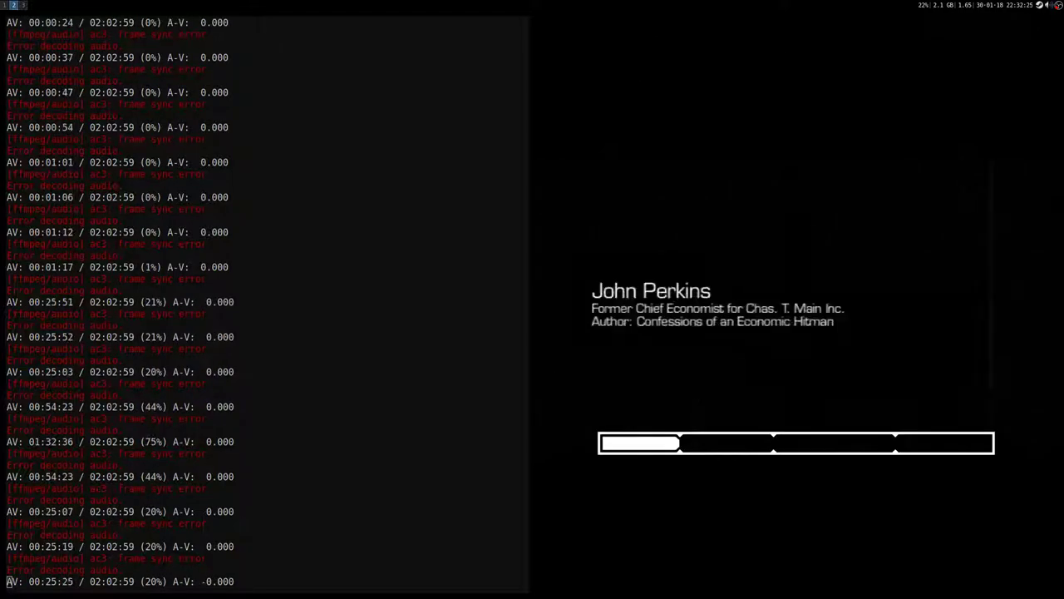
{"action": "key", "text": "Left"}
{"action": "key", "text": "q"}
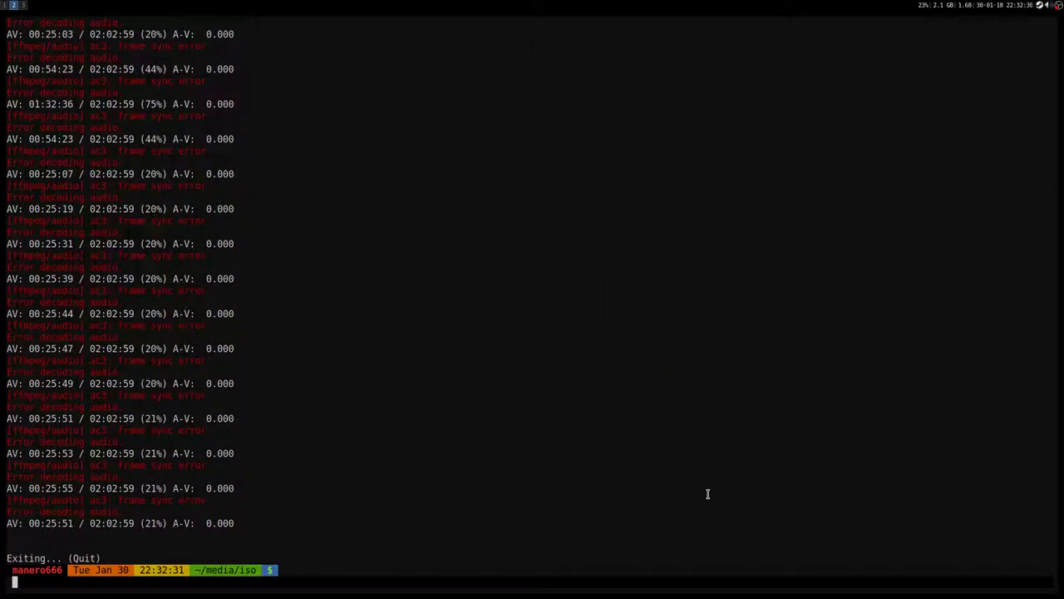
Recall the last command, replace mpv with vlc, and run vlc ~/media/iso/ to play the DVD.
{"action": "key", "text": "Up"}
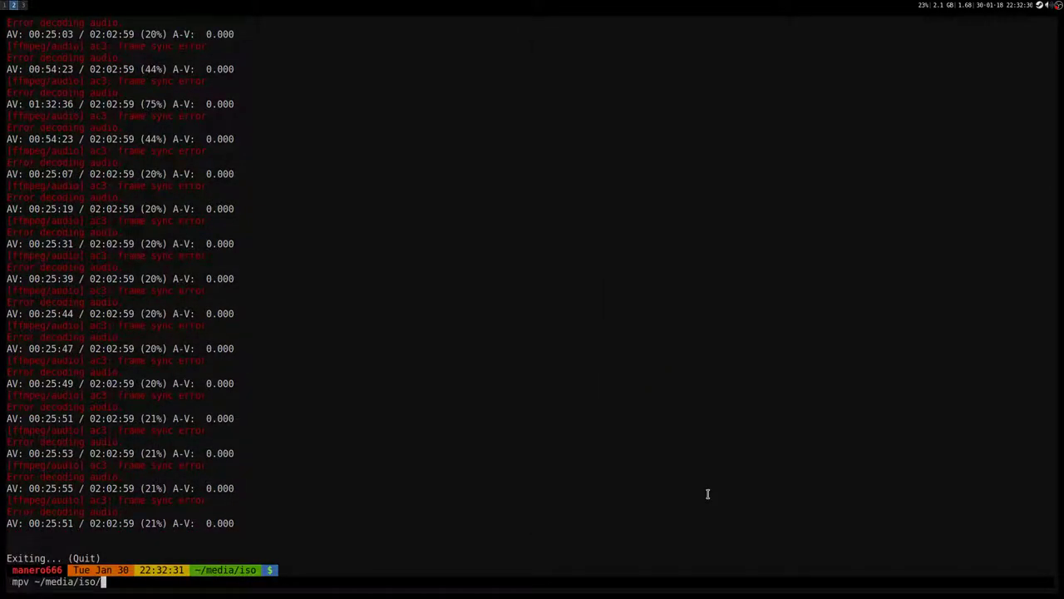
{"action": "key", "text": "ctrl+a"}
{"action": "key", "text": "Delete"}
{"action": "key", "text": "Delete"}
{"action": "key", "text": "Delete"}
{"action": "key", "text": "Delete"}
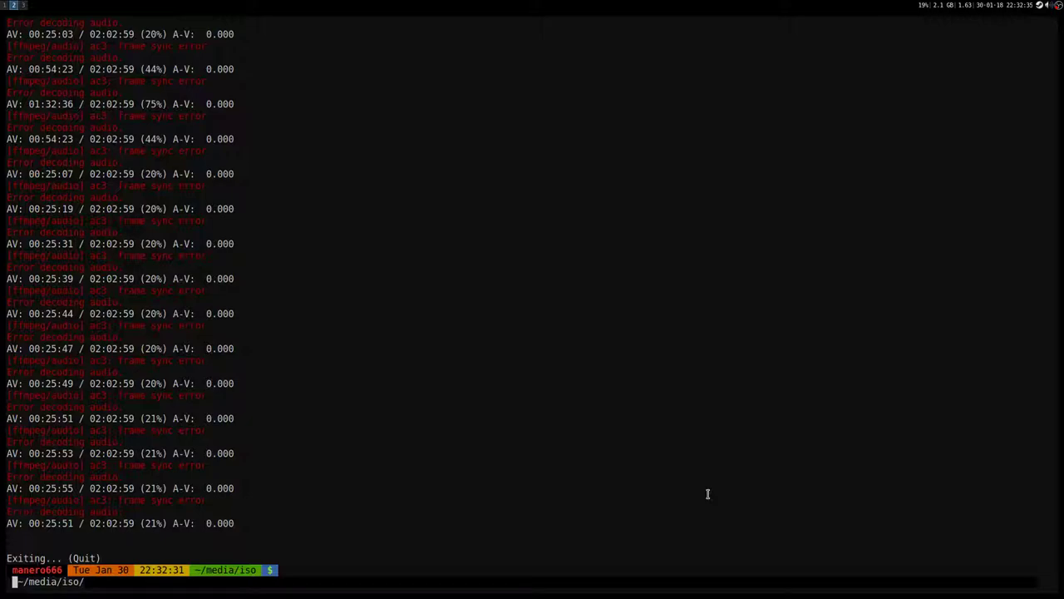
{"action": "type", "text": "vlc"}
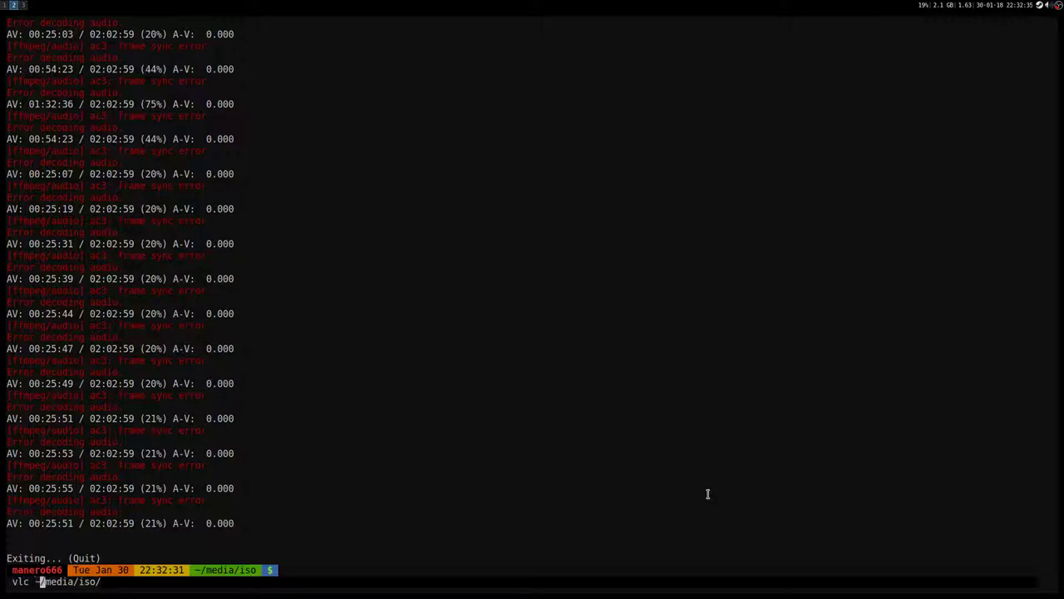
{"action": "key", "text": "Right"}
{"action": "key", "text": "Right"}
{"action": "key", "text": "Right"}
{"action": "key", "text": "Right"}
{"action": "key", "text": "Right"}
{"action": "key", "text": "Right"}
{"action": "key", "text": "Right"}
{"action": "key", "text": "Right"}
{"action": "key", "text": "Right"}
{"action": "key", "text": "Right"}
{"action": "key", "text": "Right"}
{"action": "key", "text": "Right"}
{"action": "key", "text": "Return"}
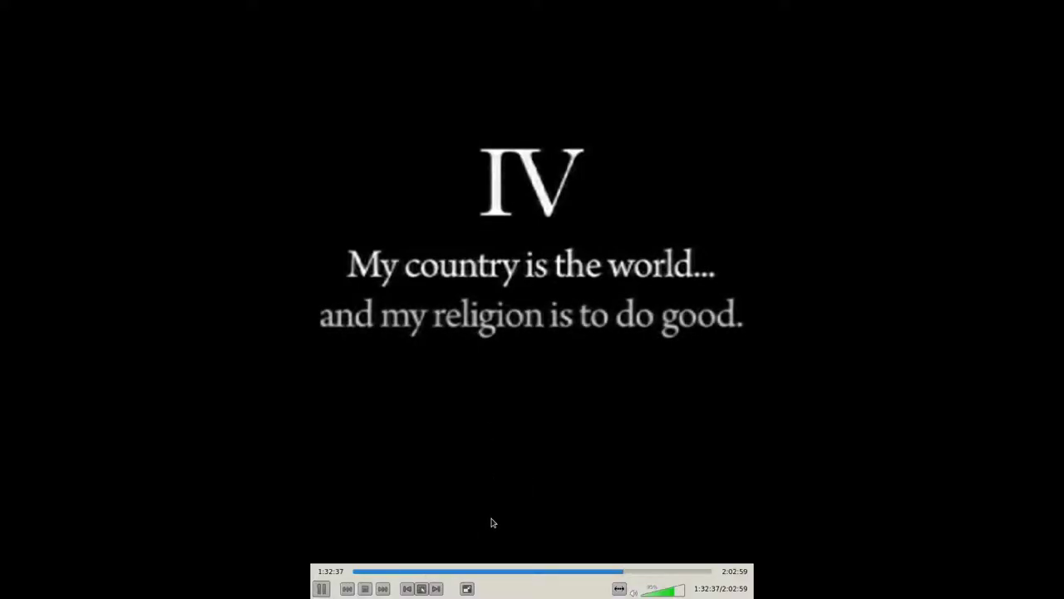
Quit VLC from the DVD main menu and clear the terminal.
{"action": "mouse_move", "coordinate": [468, 527]}
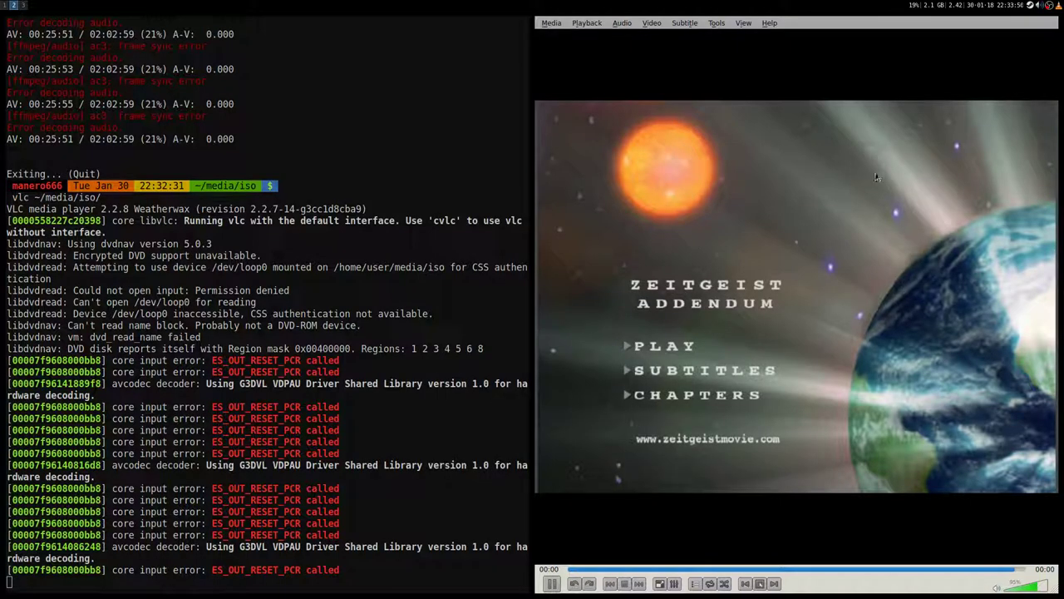
{"action": "left_click", "coordinate": [555, 24]}
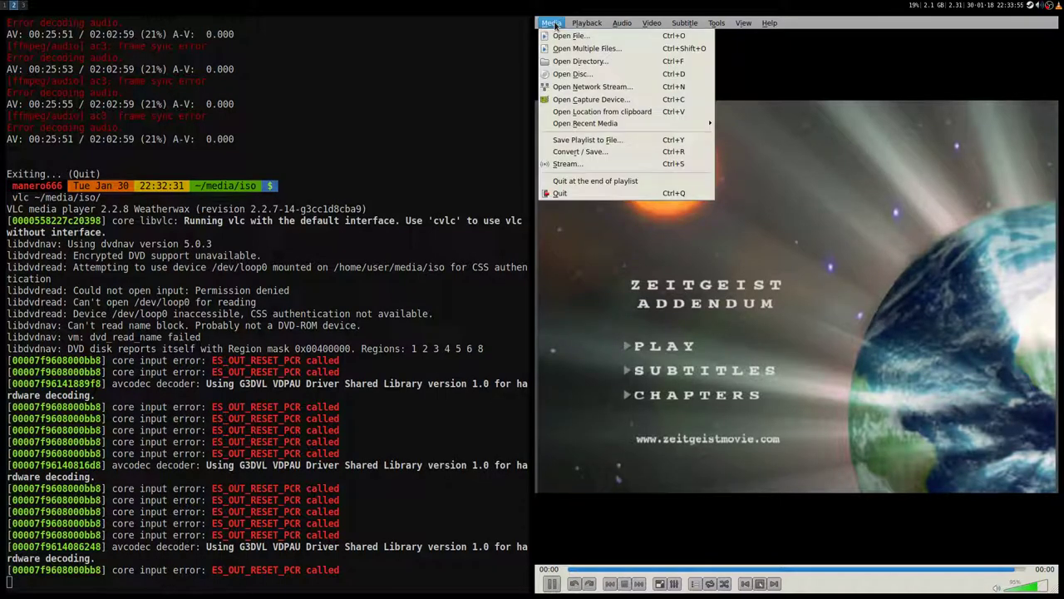
{"action": "left_click", "coordinate": [588, 200]}
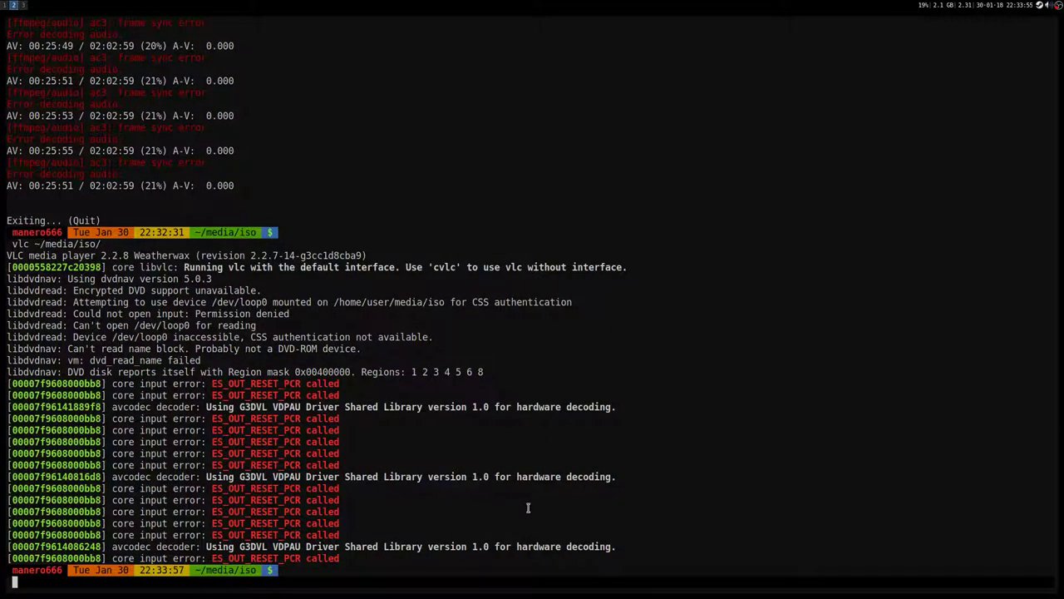
{"action": "key", "text": "ctrl+l"}
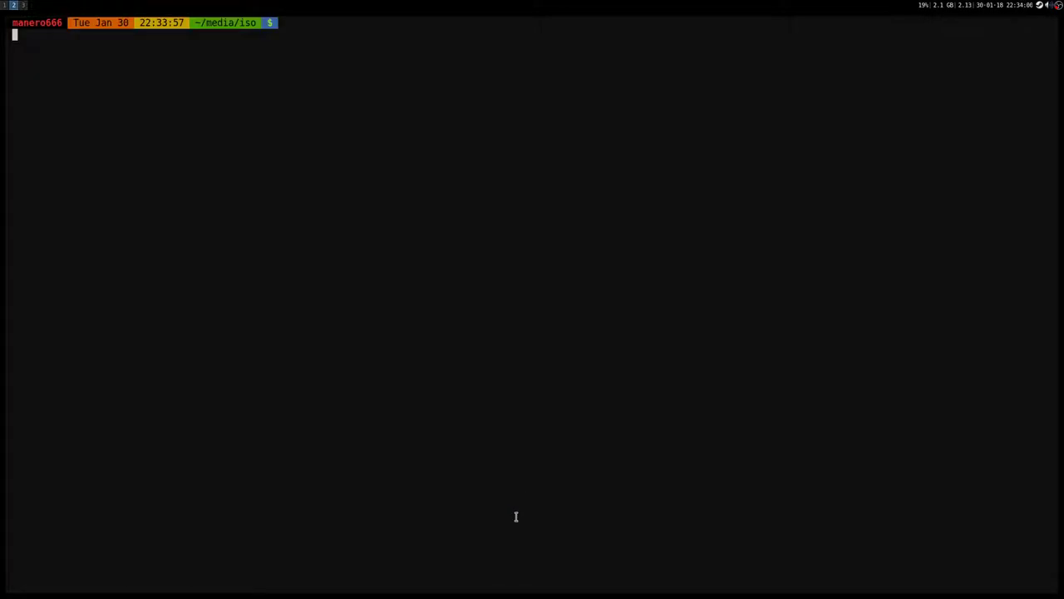